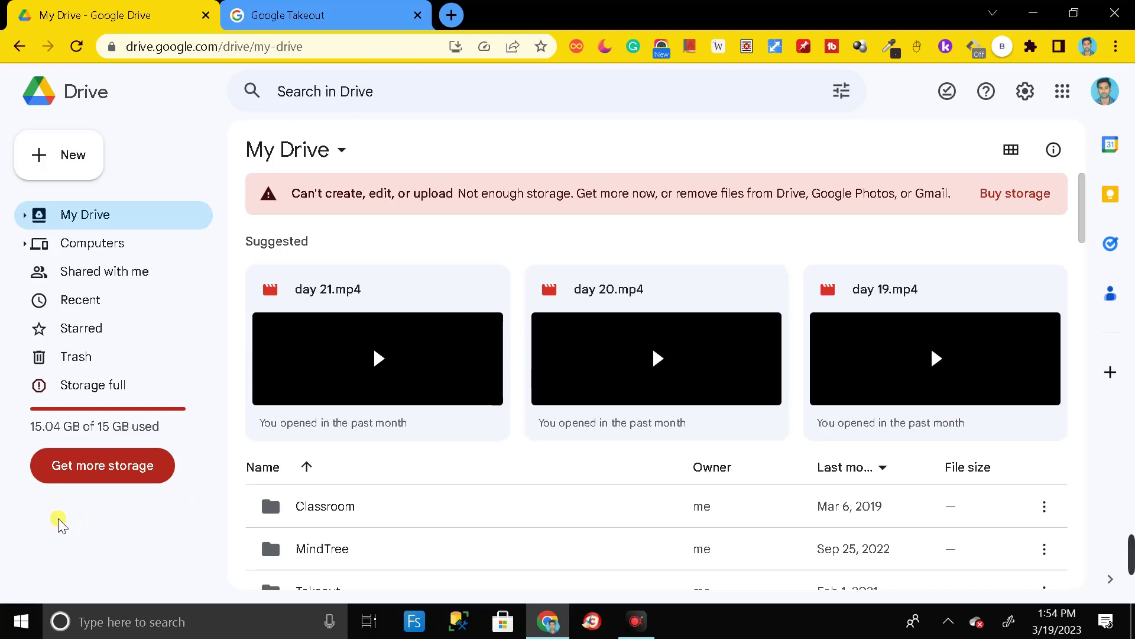
Step: Highlight the not-enough-storage warning, then switch to the Google Takeout tab
{"action": "left_click_drag", "start_coordinate": [467, 193], "coordinate": [549, 193]}
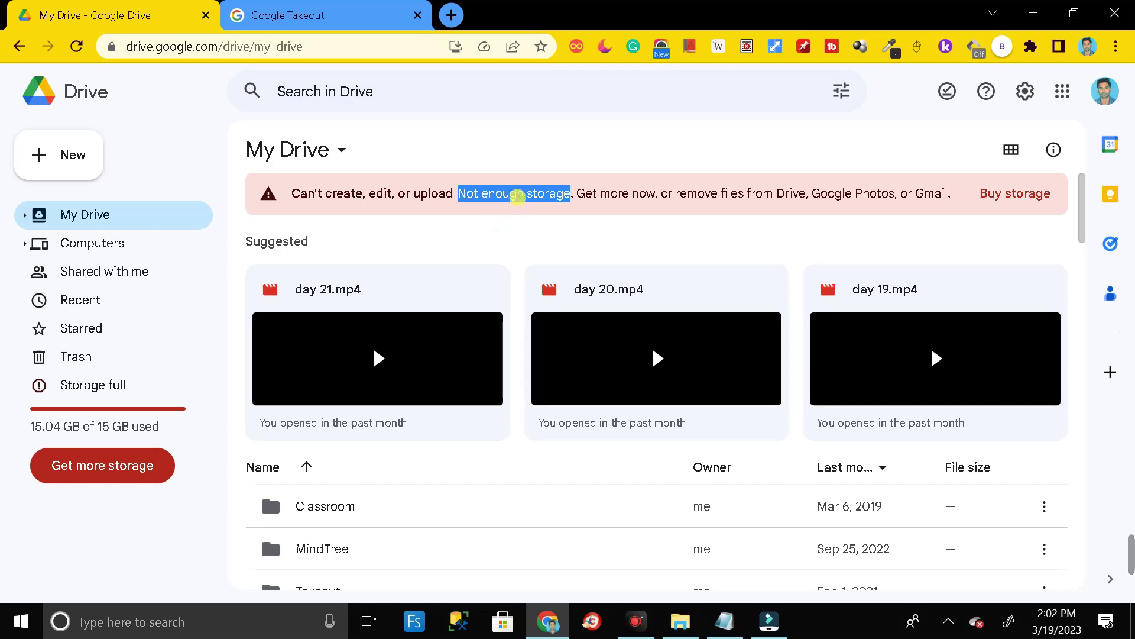
{"action": "left_click", "coordinate": [514, 192]}
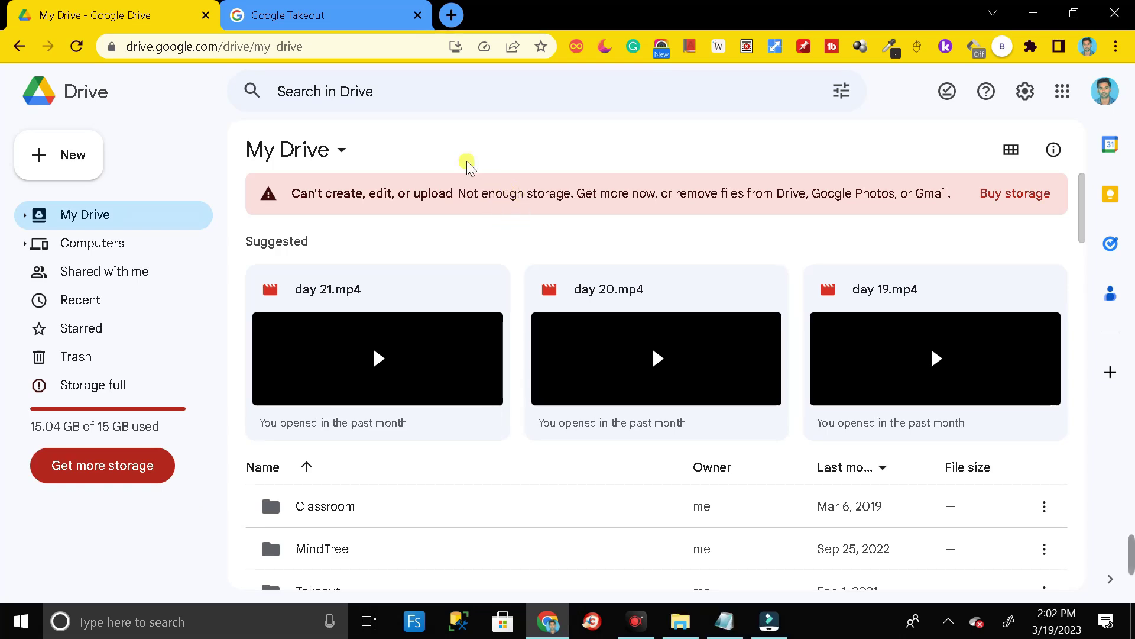
{"action": "left_click", "coordinate": [312, 15]}
{"action": "left_click", "coordinate": [254, 45]}
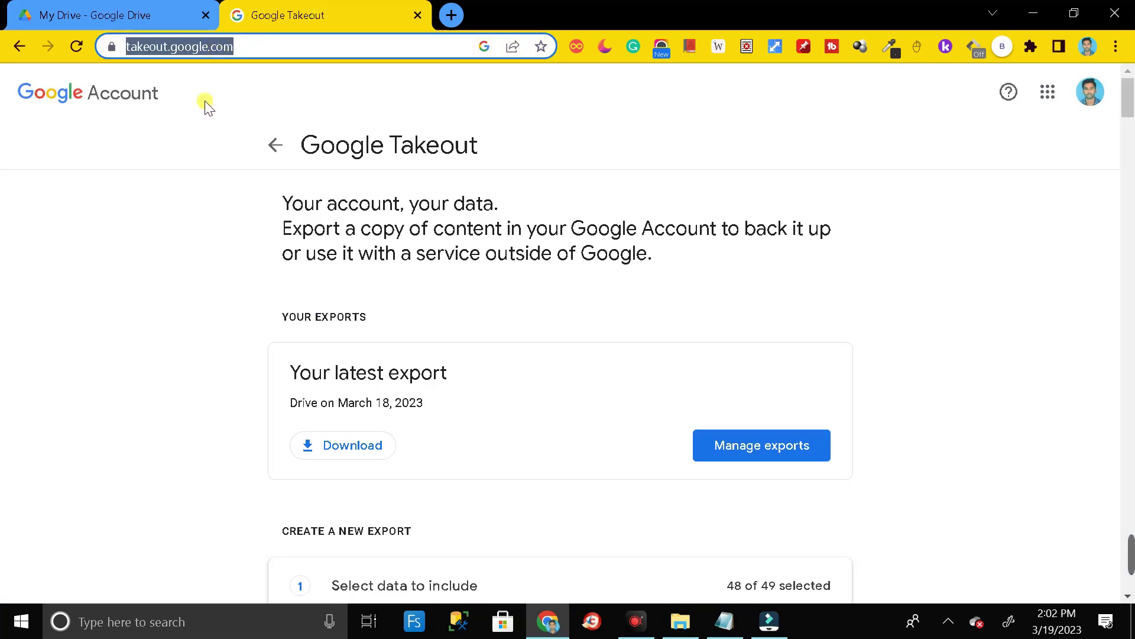
{"action": "left_click", "coordinate": [223, 90]}
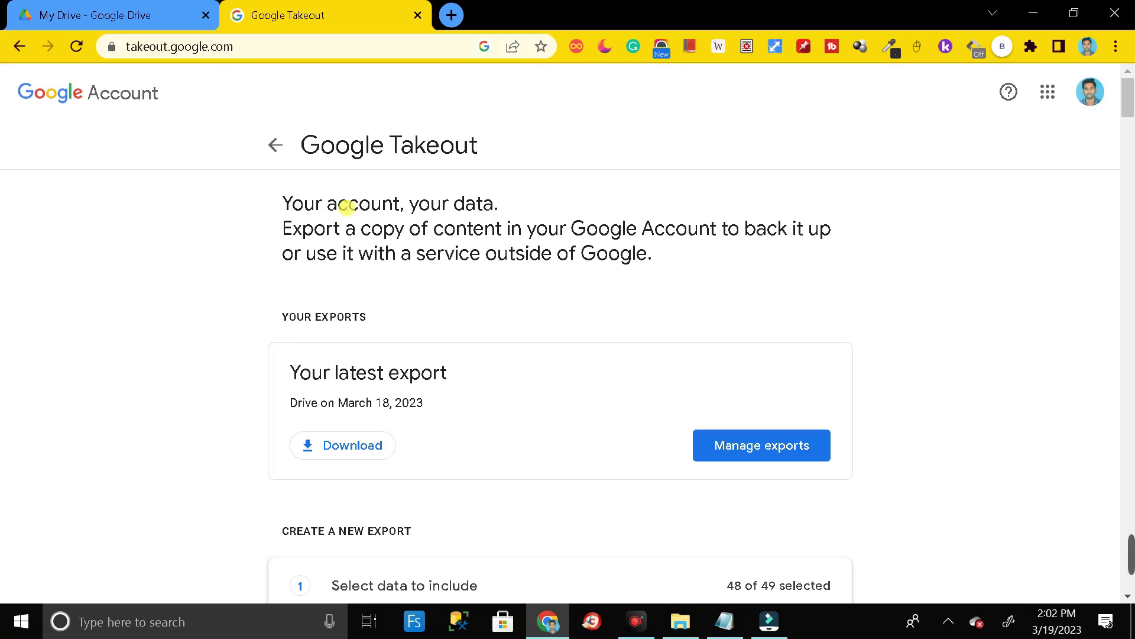
Step: Scroll through the product list and deselect all products, leaving 0 of 49 selected
{"action": "scroll", "coordinate": [408, 255], "scroll_direction": "down", "scroll_amount": 2}
{"action": "scroll", "coordinate": [408, 254], "scroll_direction": "down", "scroll_amount": 15}
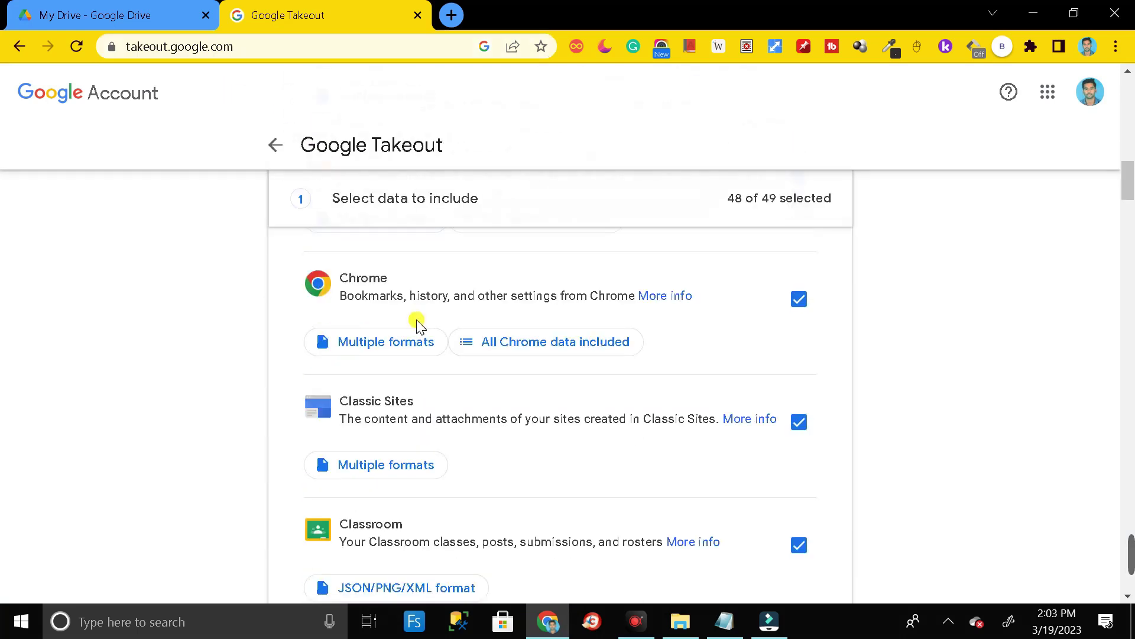
{"action": "scroll", "coordinate": [417, 325], "scroll_direction": "down", "scroll_amount": 2}
{"action": "scroll", "coordinate": [414, 308], "scroll_direction": "up", "scroll_amount": 18}
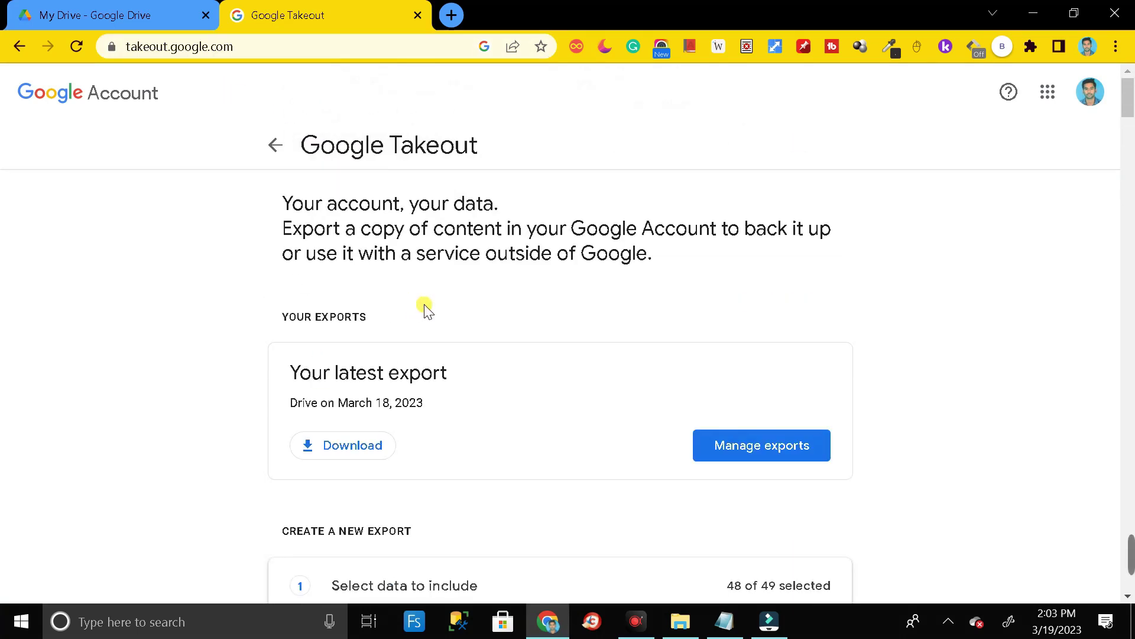
{"action": "scroll", "coordinate": [427, 309], "scroll_direction": "down", "scroll_amount": 15}
{"action": "scroll", "coordinate": [475, 349], "scroll_direction": "down", "scroll_amount": 13}
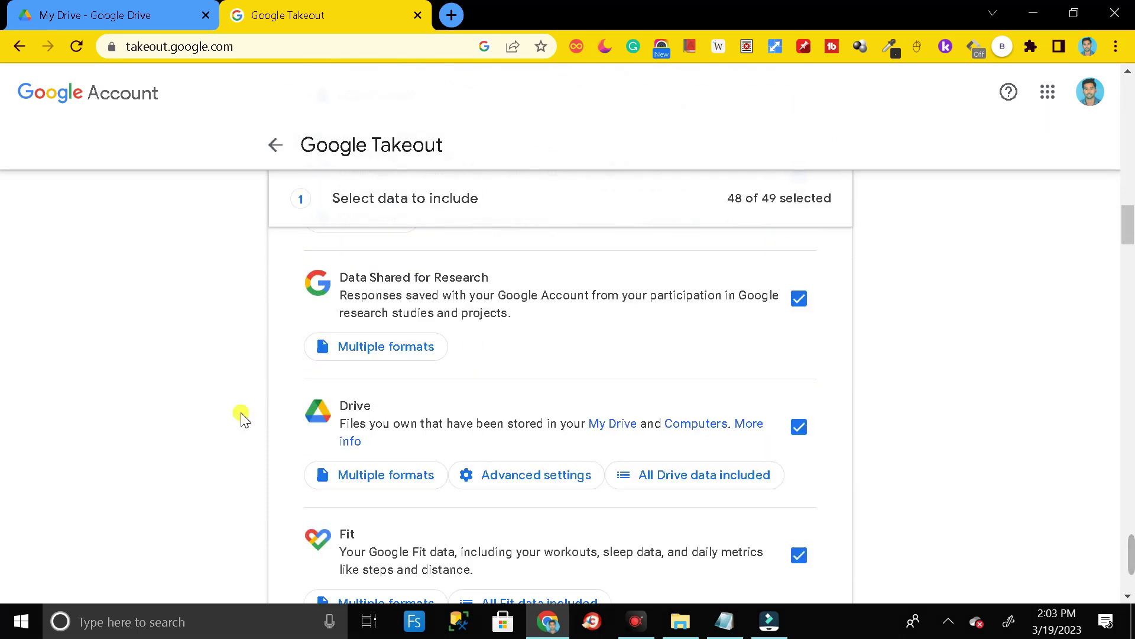
{"action": "scroll", "coordinate": [438, 412], "scroll_direction": "up", "scroll_amount": 20}
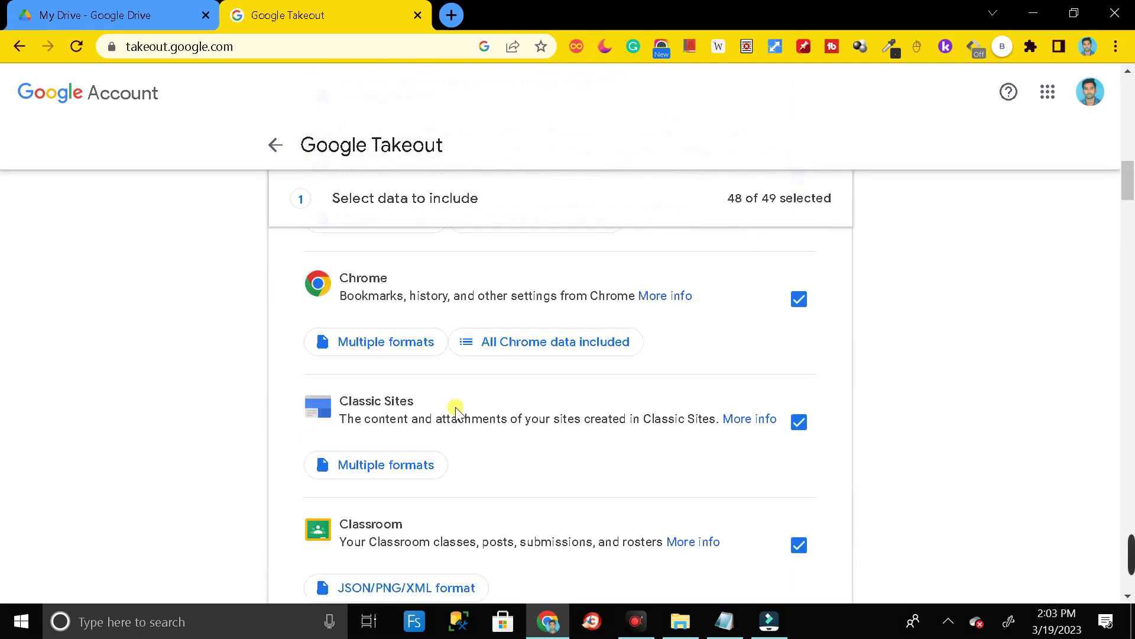
{"action": "scroll", "coordinate": [459, 412], "scroll_direction": "down", "scroll_amount": 3}
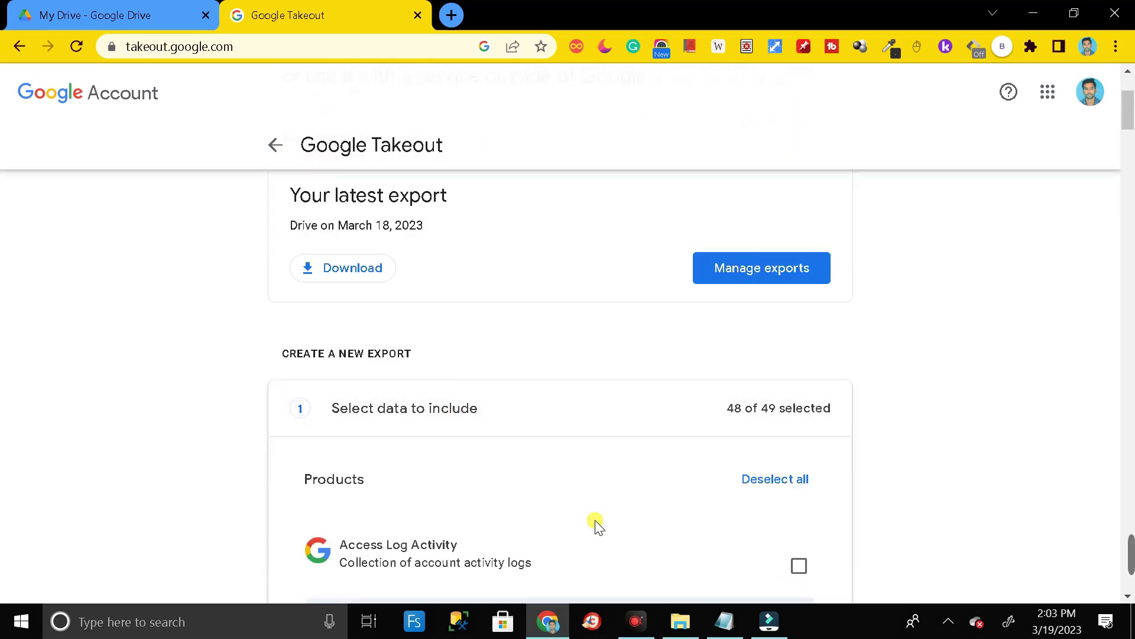
{"action": "left_click", "coordinate": [781, 485]}
Step: Tick only Drive in the product list (1 of 49) and proceed to the next step
{"action": "scroll", "coordinate": [692, 476], "scroll_direction": "down", "scroll_amount": 7}
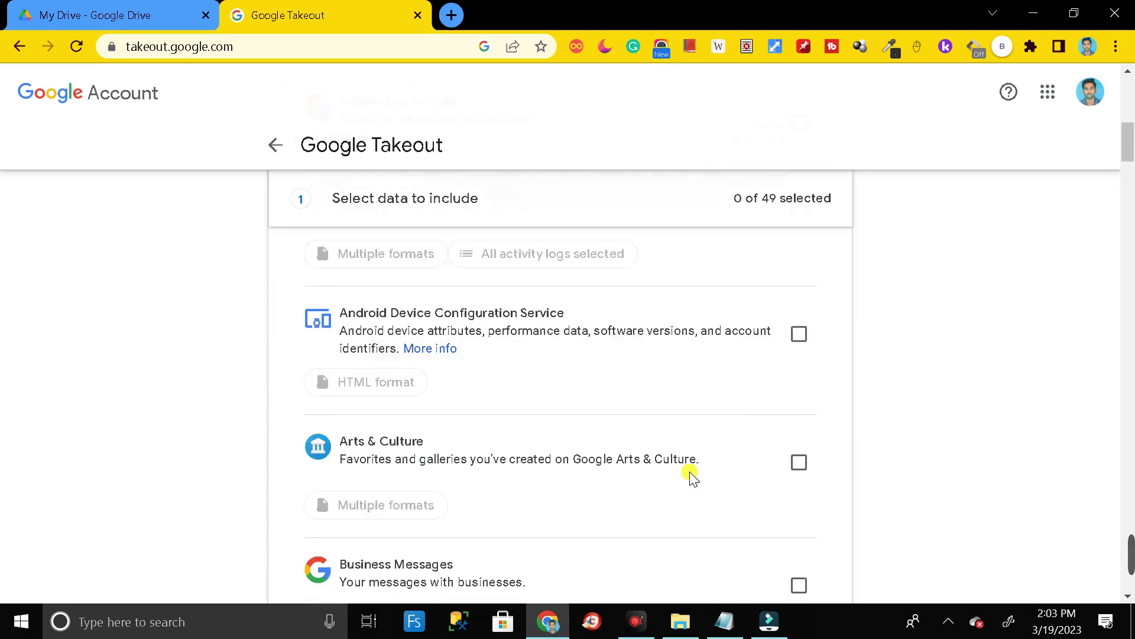
{"action": "scroll", "coordinate": [692, 476], "scroll_direction": "down", "scroll_amount": 16}
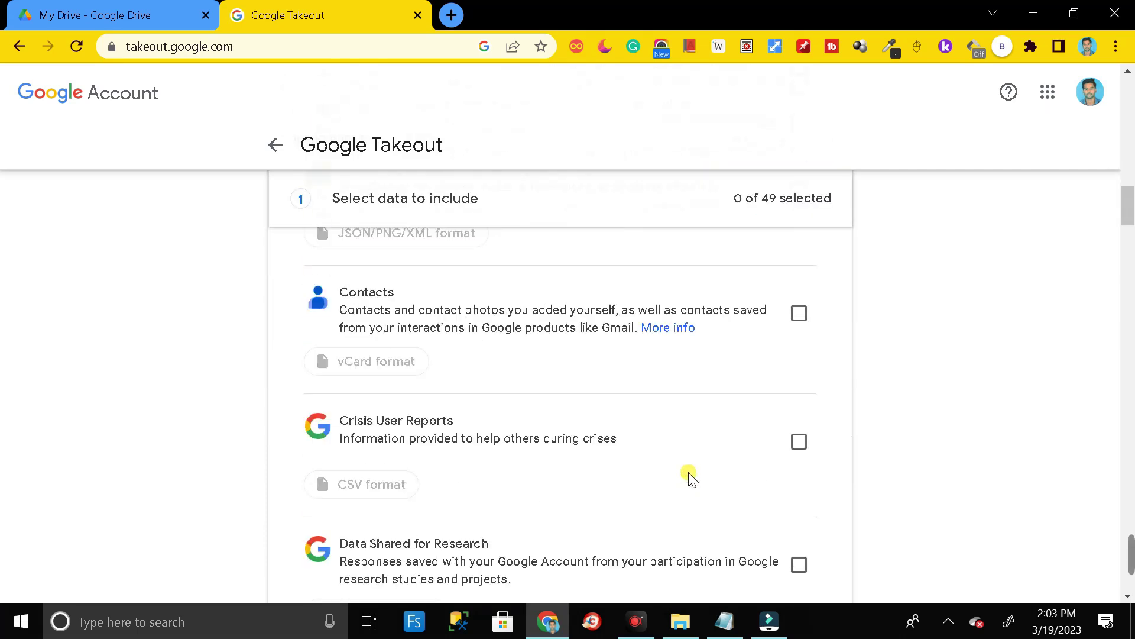
{"action": "scroll", "coordinate": [692, 476], "scroll_direction": "down", "scroll_amount": 3}
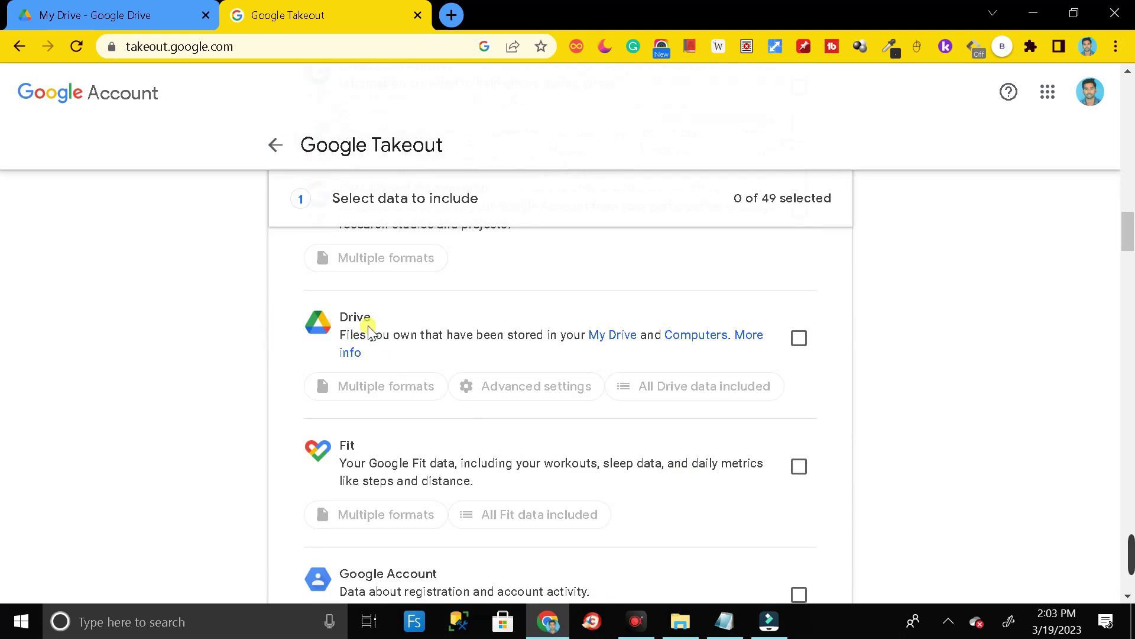
{"action": "left_click", "coordinate": [799, 338]}
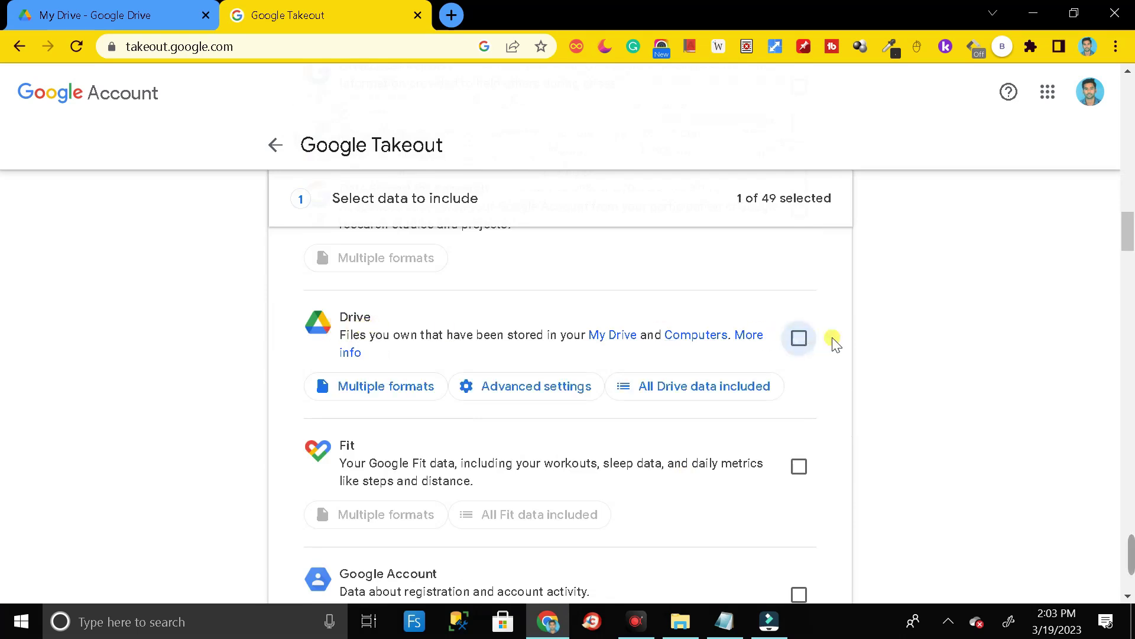
{"action": "scroll", "coordinate": [834, 336], "scroll_direction": "down", "scroll_amount": 7}
{"action": "scroll", "coordinate": [833, 335], "scroll_direction": "down", "scroll_amount": 20}
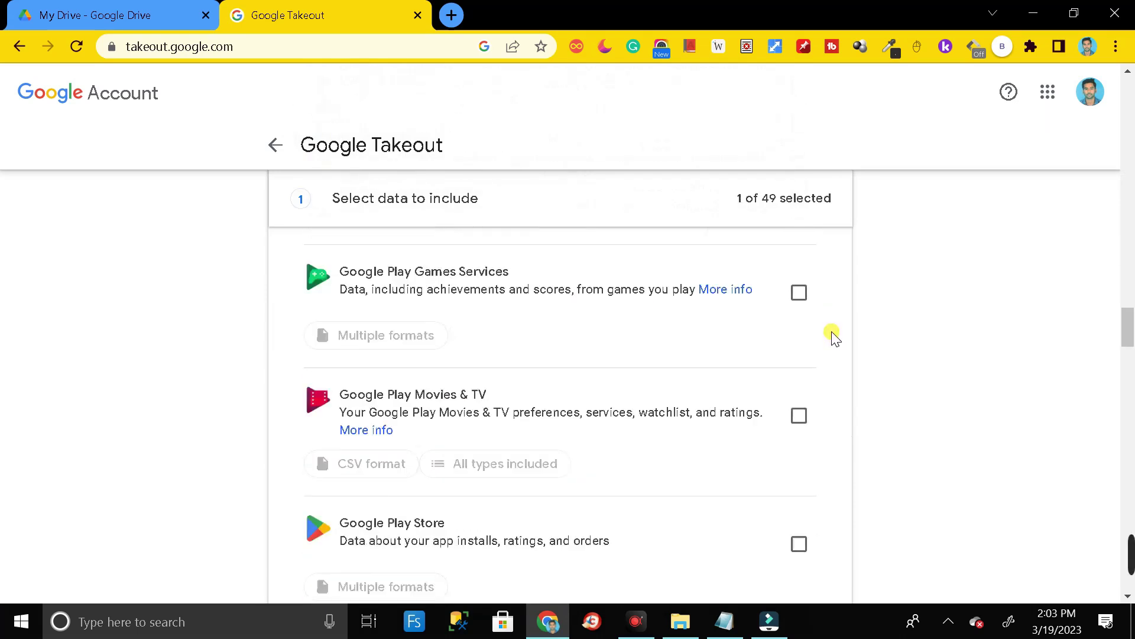
{"action": "scroll", "coordinate": [834, 358], "scroll_direction": "down", "scroll_amount": 10}
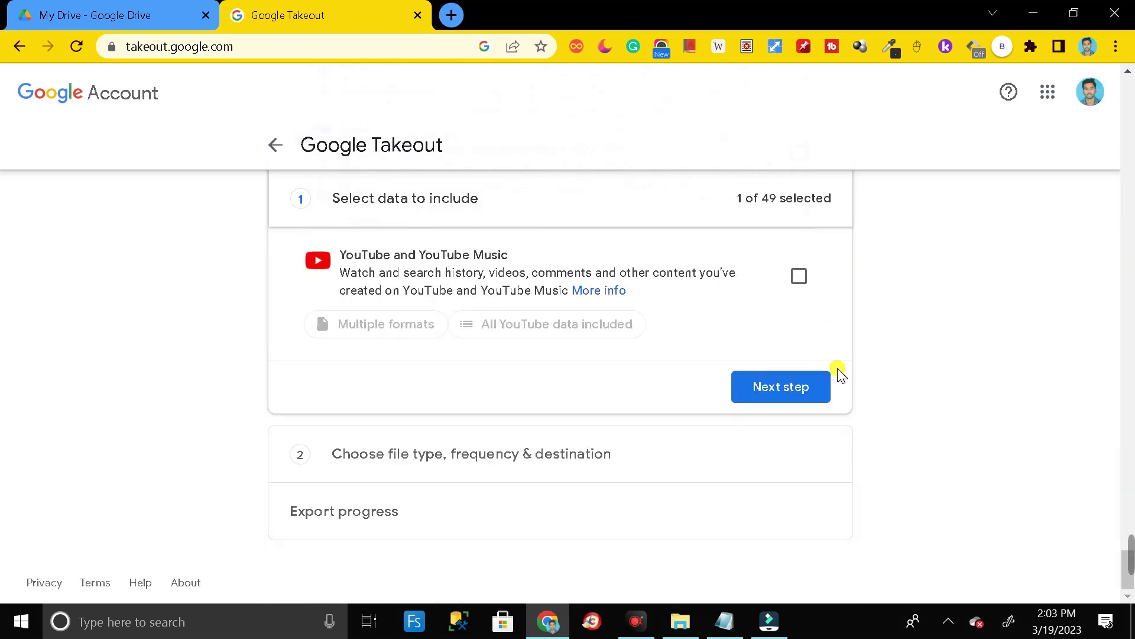
{"action": "left_click", "coordinate": [789, 396]}
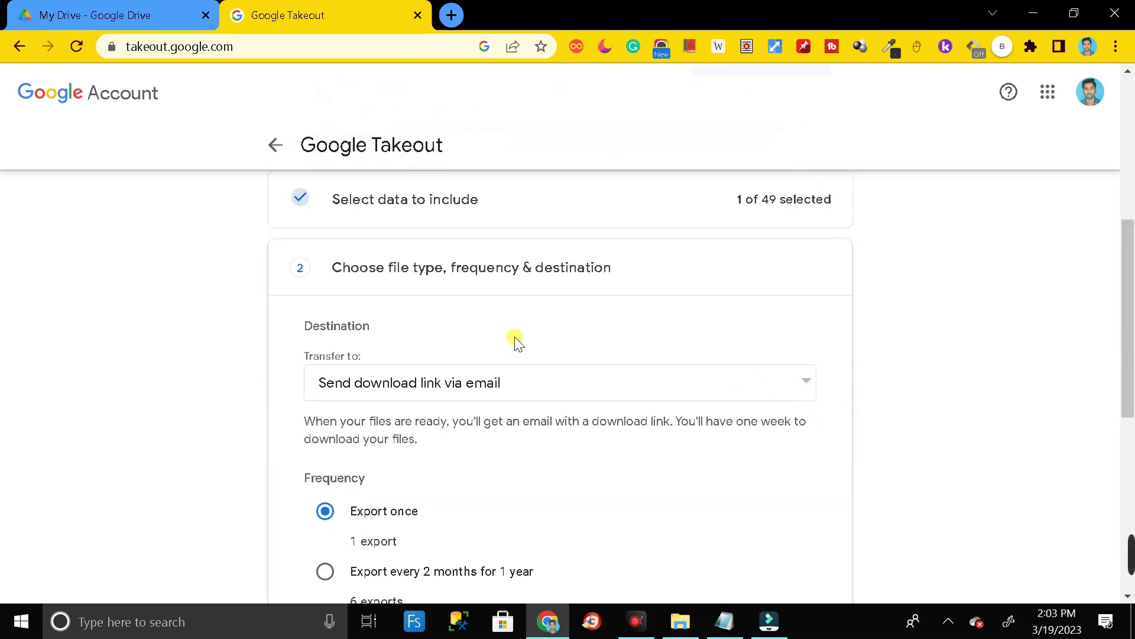
Step: Keep 'Send download link via email' as the export destination
{"action": "scroll", "coordinate": [544, 331], "scroll_direction": "up", "scroll_amount": 5}
{"action": "scroll", "coordinate": [556, 390], "scroll_direction": "down", "scroll_amount": 3}
{"action": "scroll", "coordinate": [556, 398], "scroll_direction": "down", "scroll_amount": 2}
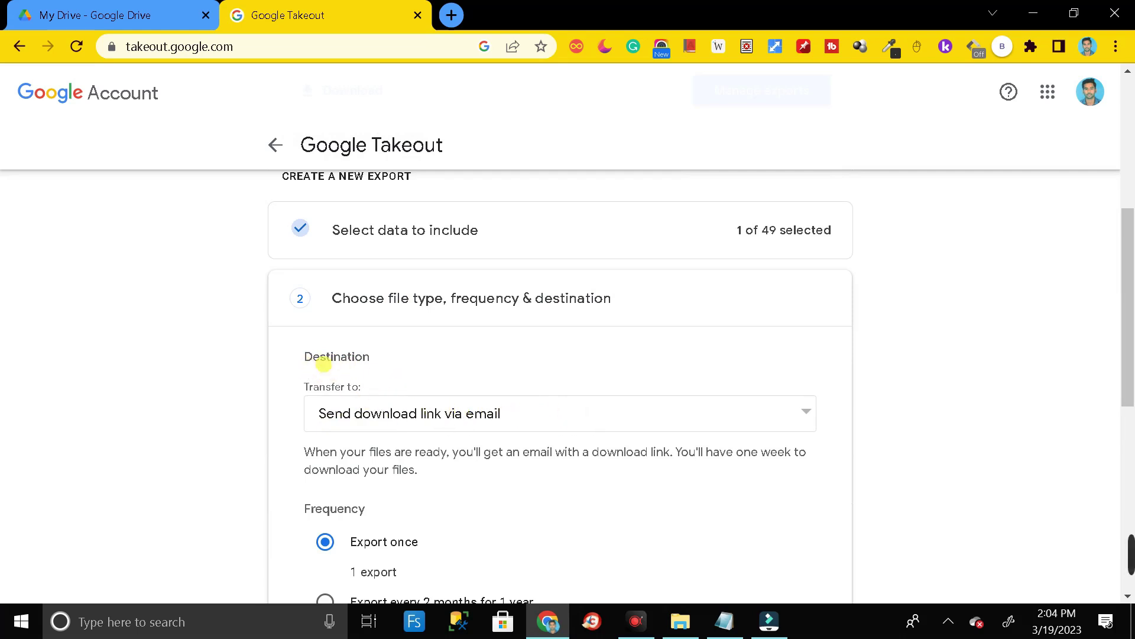
{"action": "left_click", "coordinate": [787, 418]}
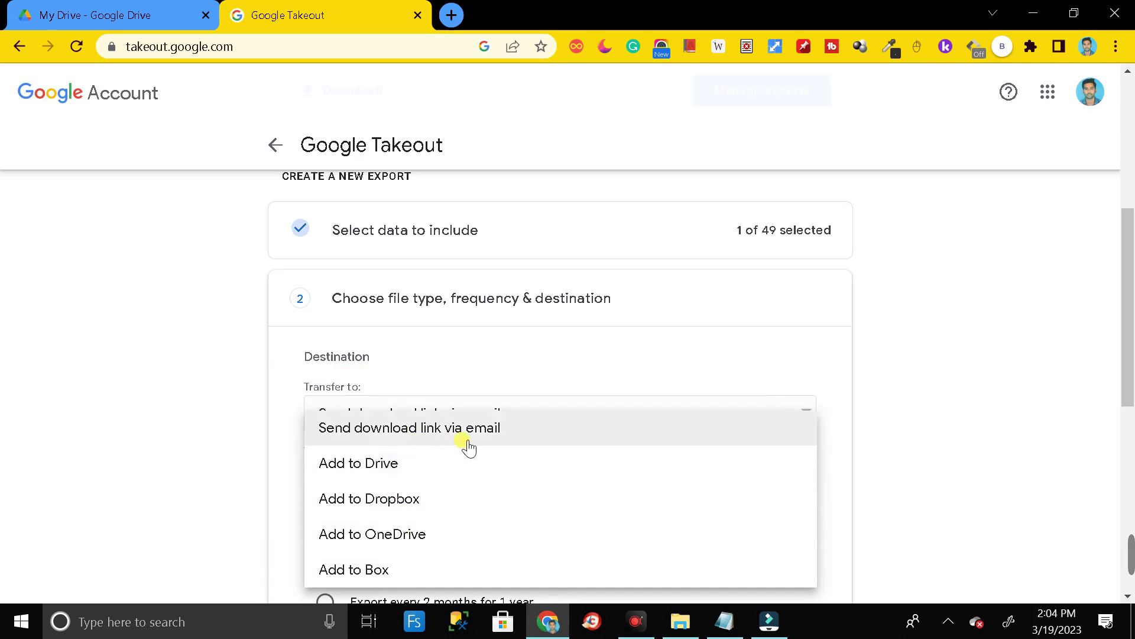
{"action": "left_click", "coordinate": [417, 435]}
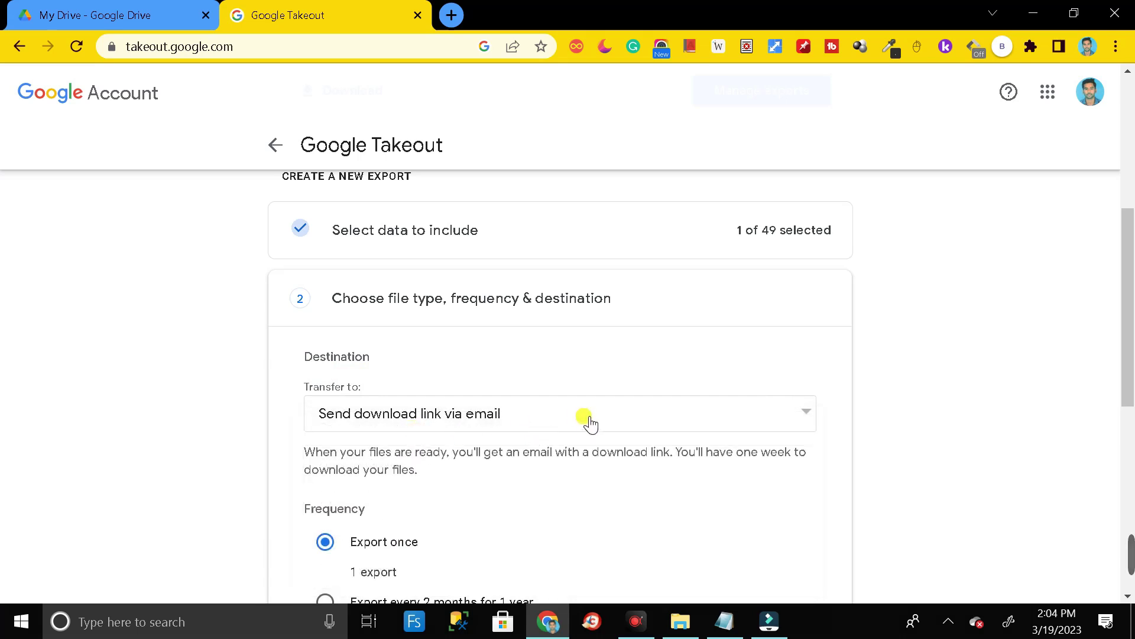
Step: Scroll down to the File type & size options and expand the file type list
{"action": "scroll", "coordinate": [583, 421], "scroll_direction": "down", "scroll_amount": 1}
{"action": "scroll", "coordinate": [538, 349], "scroll_direction": "down", "scroll_amount": 1}
{"action": "scroll", "coordinate": [520, 367], "scroll_direction": "up", "scroll_amount": 1}
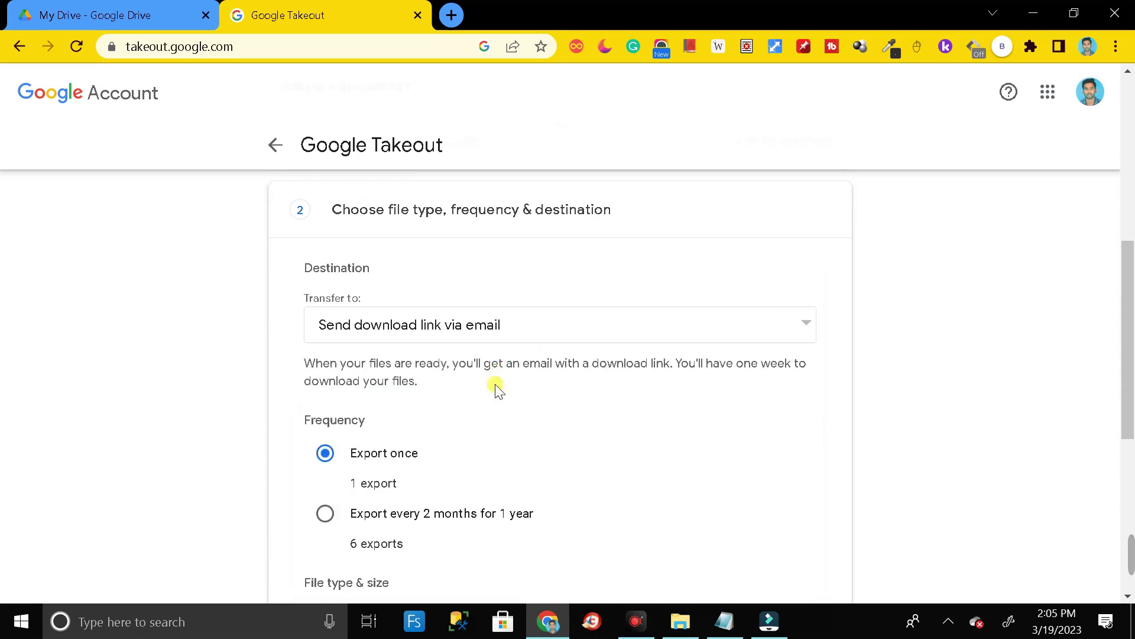
{"action": "scroll", "coordinate": [417, 427], "scroll_direction": "down", "scroll_amount": 1}
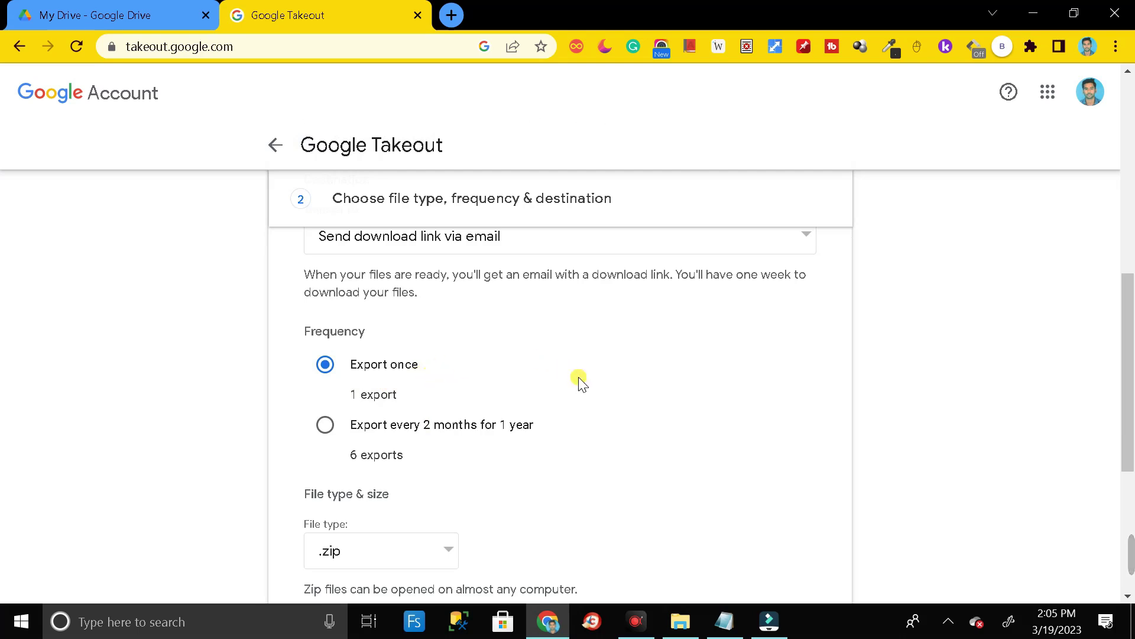
{"action": "scroll", "coordinate": [577, 380], "scroll_direction": "down", "scroll_amount": 3}
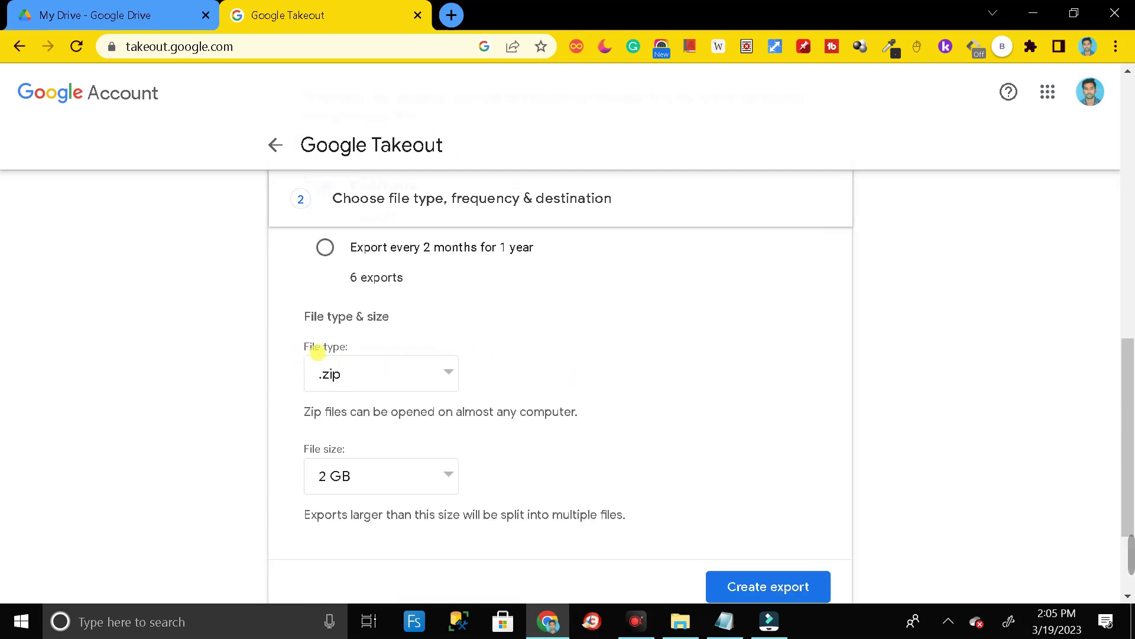
{"action": "left_click", "coordinate": [436, 381]}
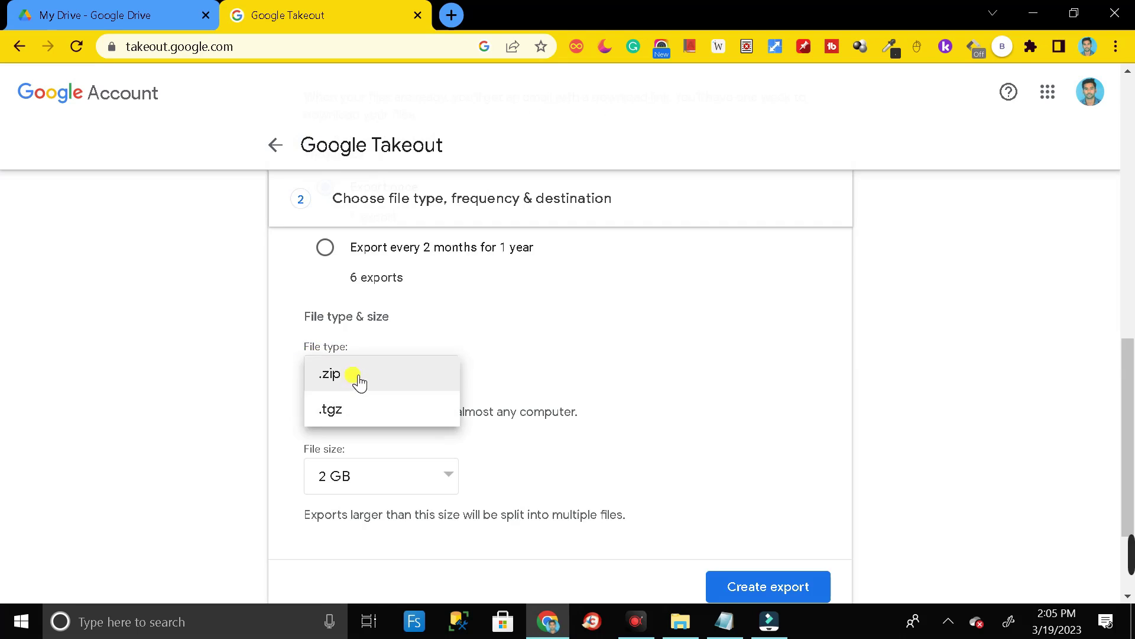
Step: Keep .zip as the file type, set 50 GB maximum file size, and create the export
{"action": "left_click", "coordinate": [359, 382]}
{"action": "scroll", "coordinate": [528, 348], "scroll_direction": "down", "scroll_amount": 2}
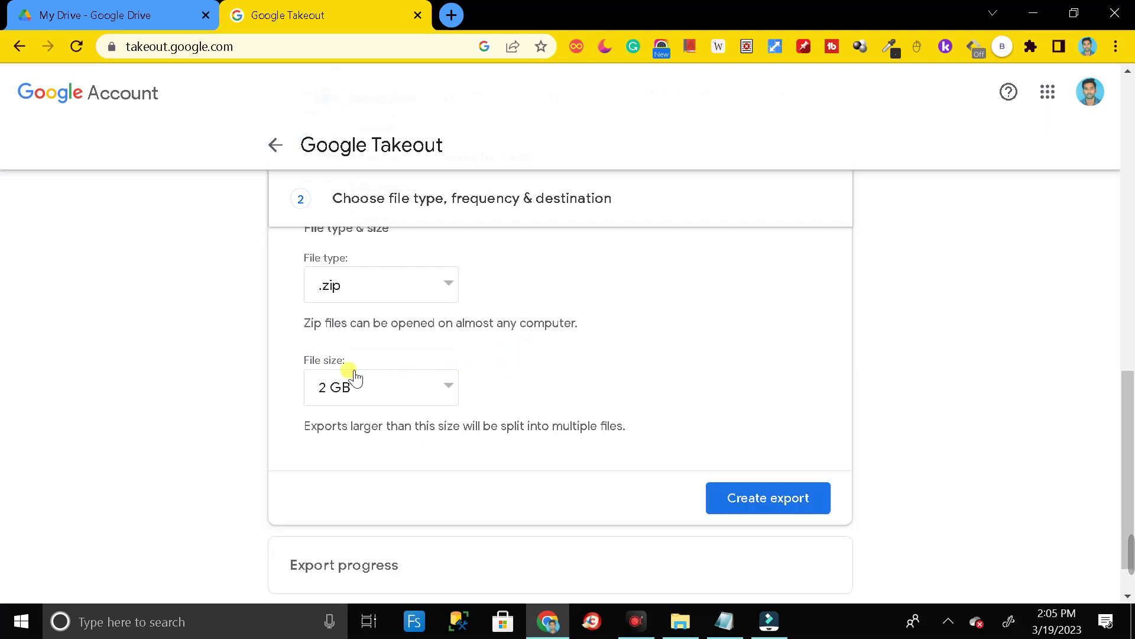
{"action": "left_click", "coordinate": [447, 390]}
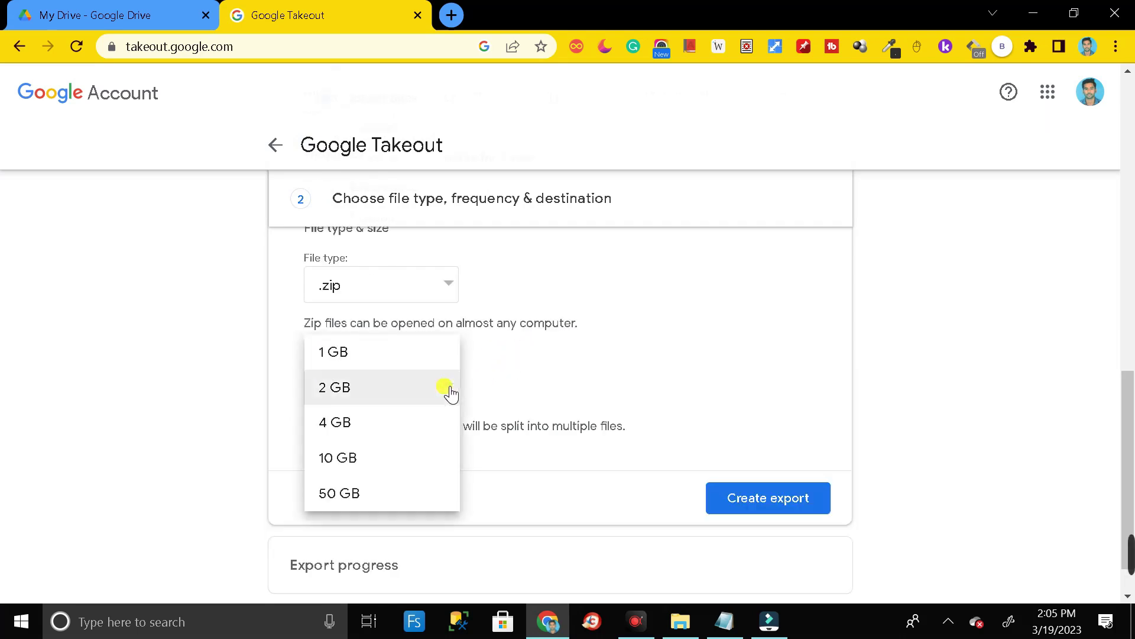
{"action": "left_click", "coordinate": [371, 499]}
{"action": "scroll", "coordinate": [651, 390], "scroll_direction": "down", "scroll_amount": 2}
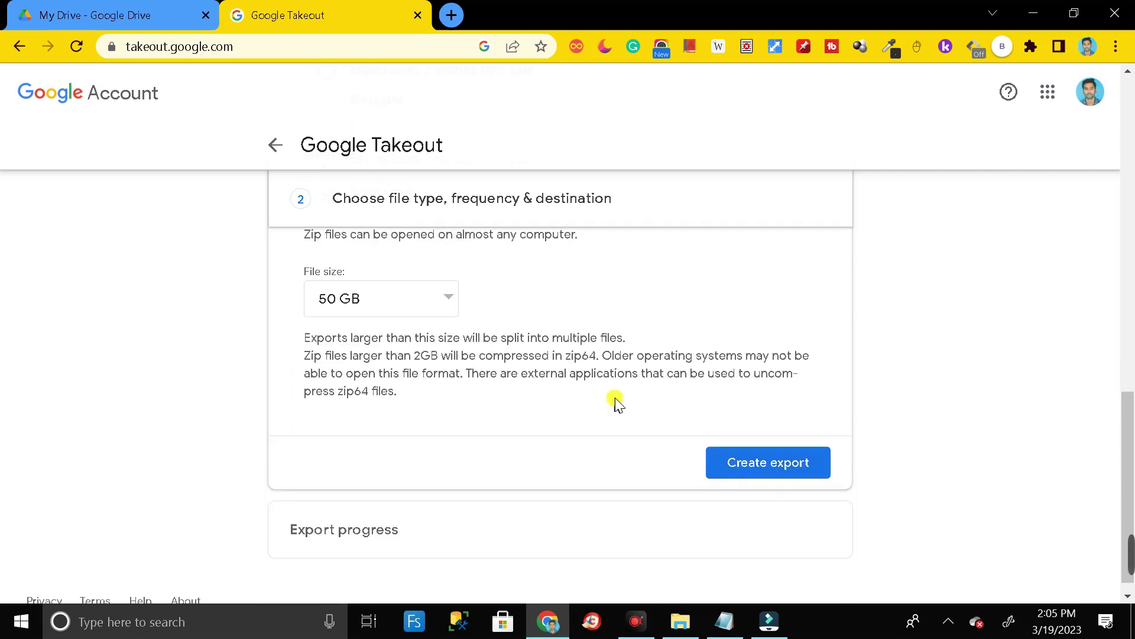
{"action": "left_click", "coordinate": [779, 473]}
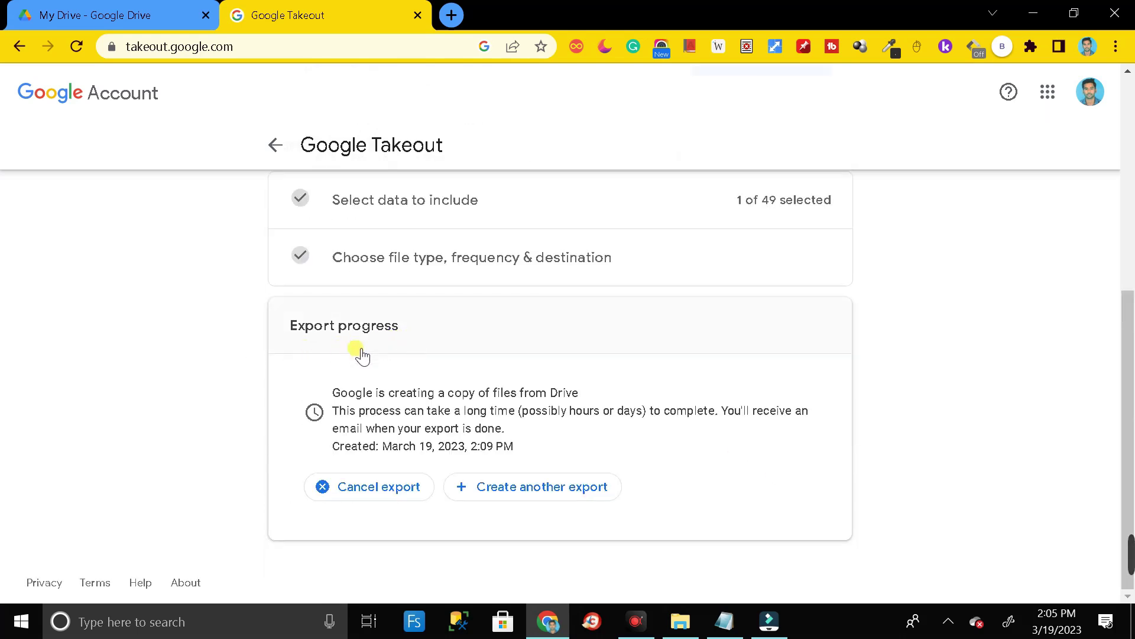
Step: Highlight the Export progress notes about copying Drive files possibly taking hours or days
{"action": "left_click_drag", "start_coordinate": [331, 392], "coordinate": [574, 395]}
{"action": "left_click_drag", "start_coordinate": [348, 413], "coordinate": [705, 410]}
{"action": "left_click", "coordinate": [532, 429]}
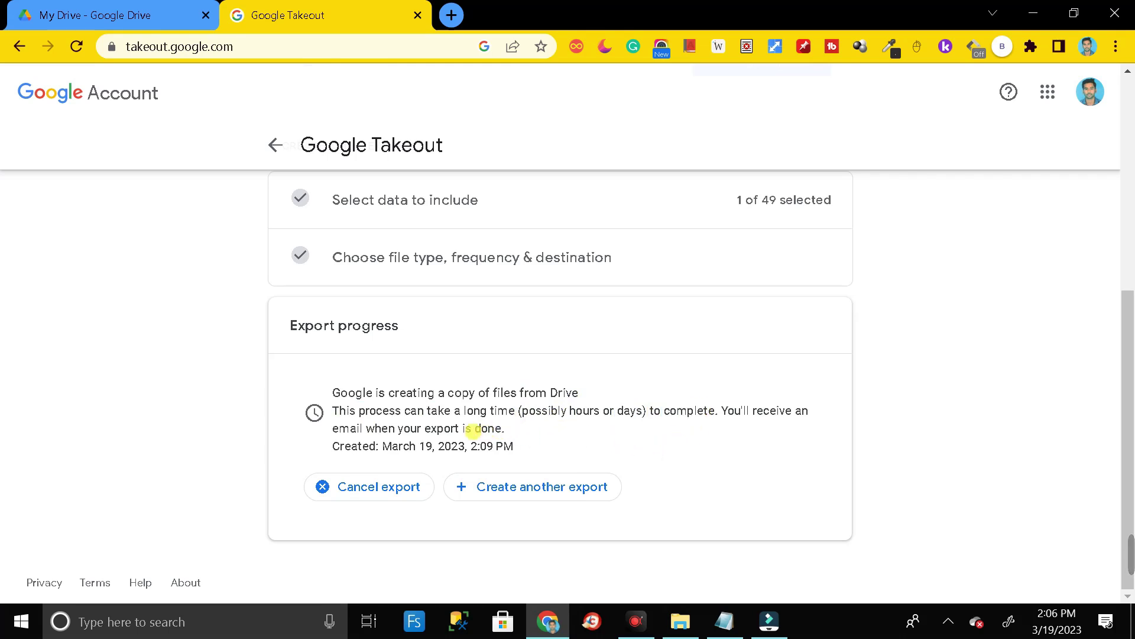
{"action": "left_click_drag", "start_coordinate": [426, 428], "coordinate": [528, 433]}
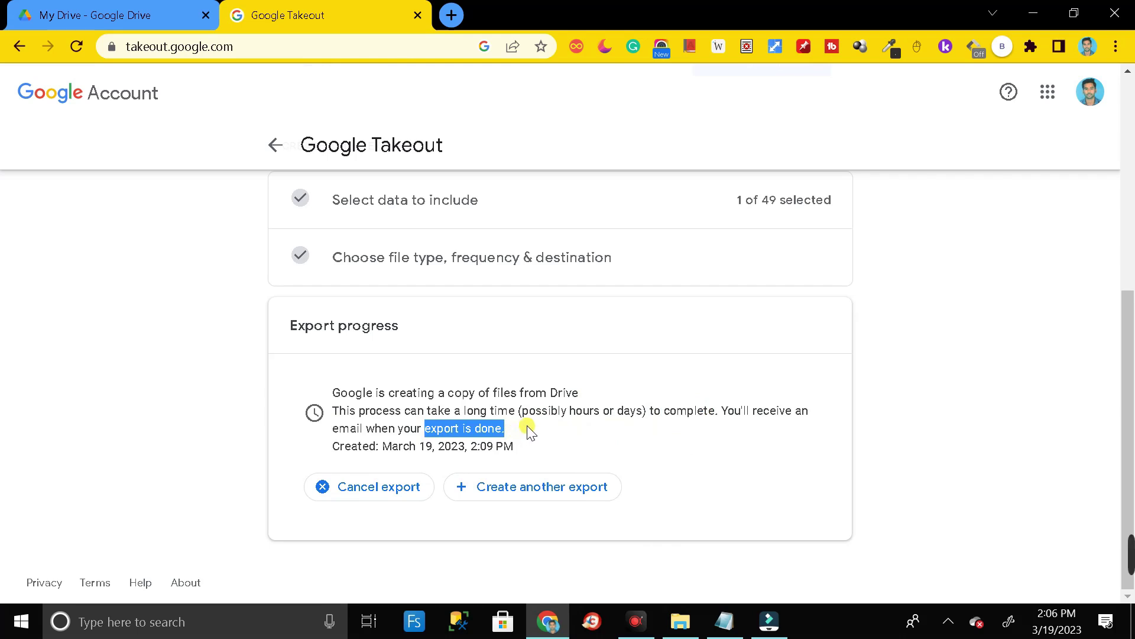
{"action": "left_click", "coordinate": [523, 433]}
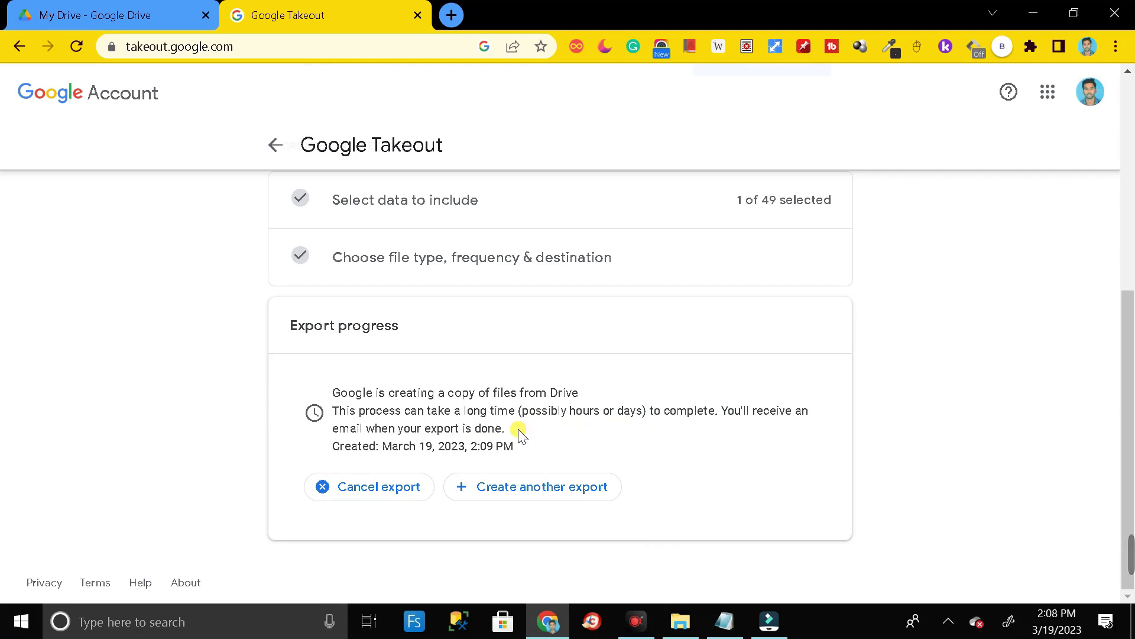
{"action": "left_click_drag", "start_coordinate": [526, 413], "coordinate": [634, 412]}
{"action": "left_click", "coordinate": [583, 434]}
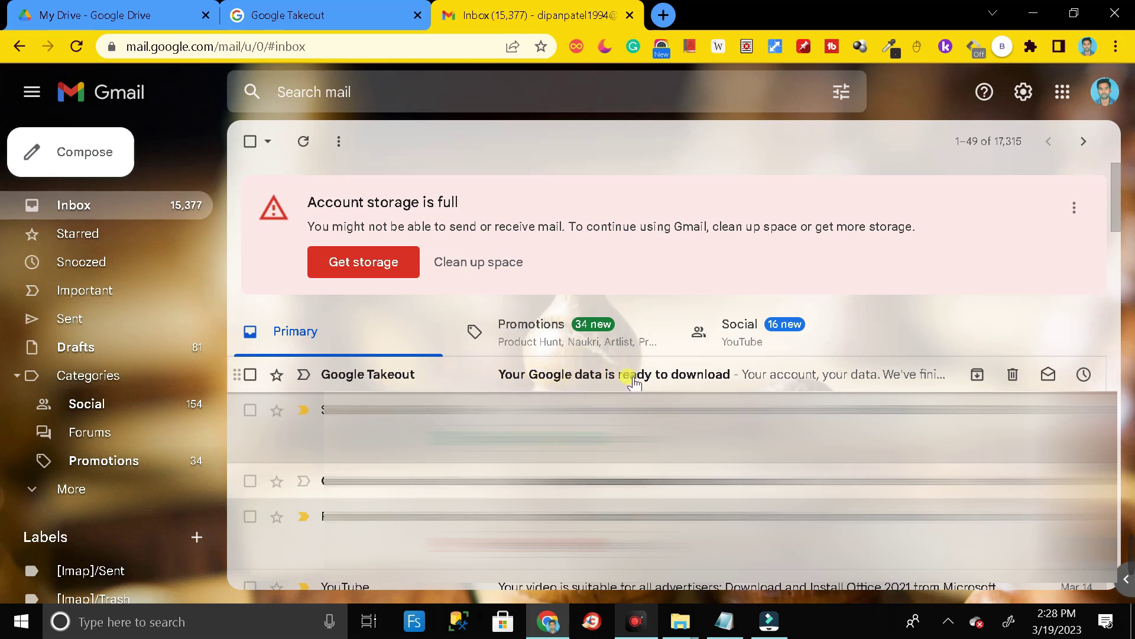
Step: Open the Takeout 'Your Google data is ready to download' email and follow 'Download your files'
{"action": "left_click", "coordinate": [453, 376]}
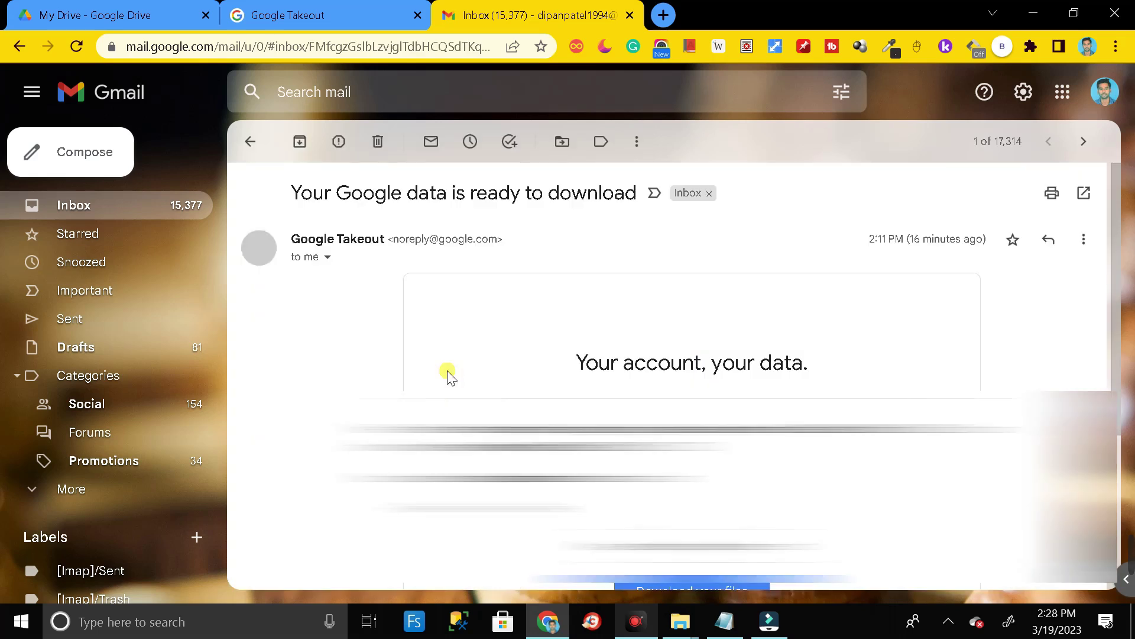
{"action": "scroll", "coordinate": [657, 375], "scroll_direction": "down", "scroll_amount": 4}
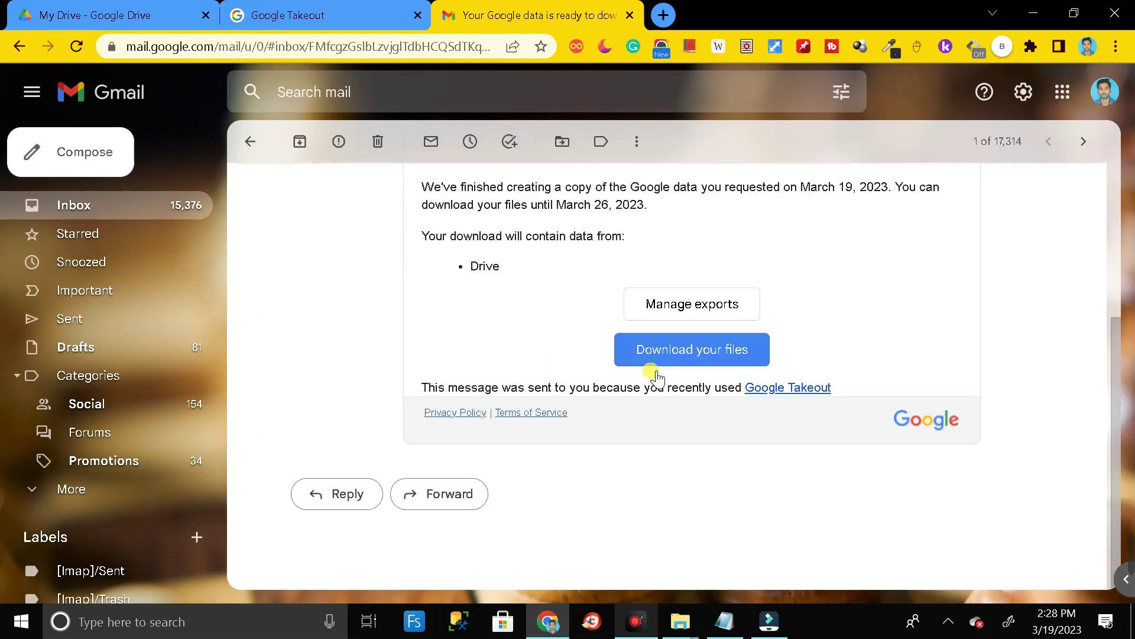
{"action": "left_click", "coordinate": [695, 353]}
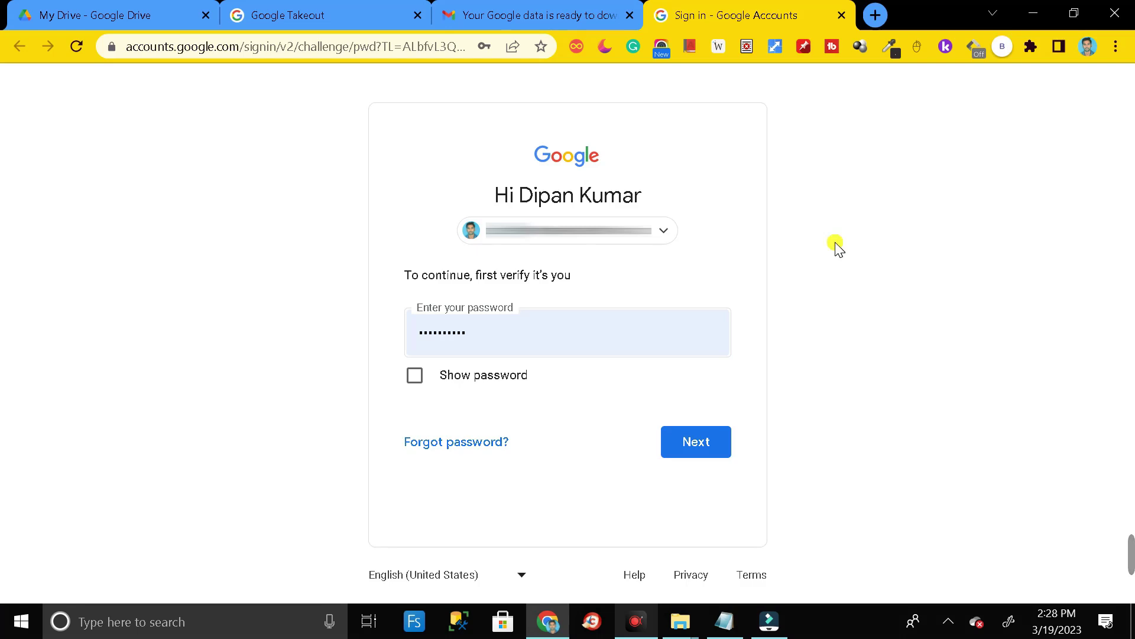
Step: Enter the account password and submit it to verify identity
{"action": "left_click", "coordinate": [551, 328]}
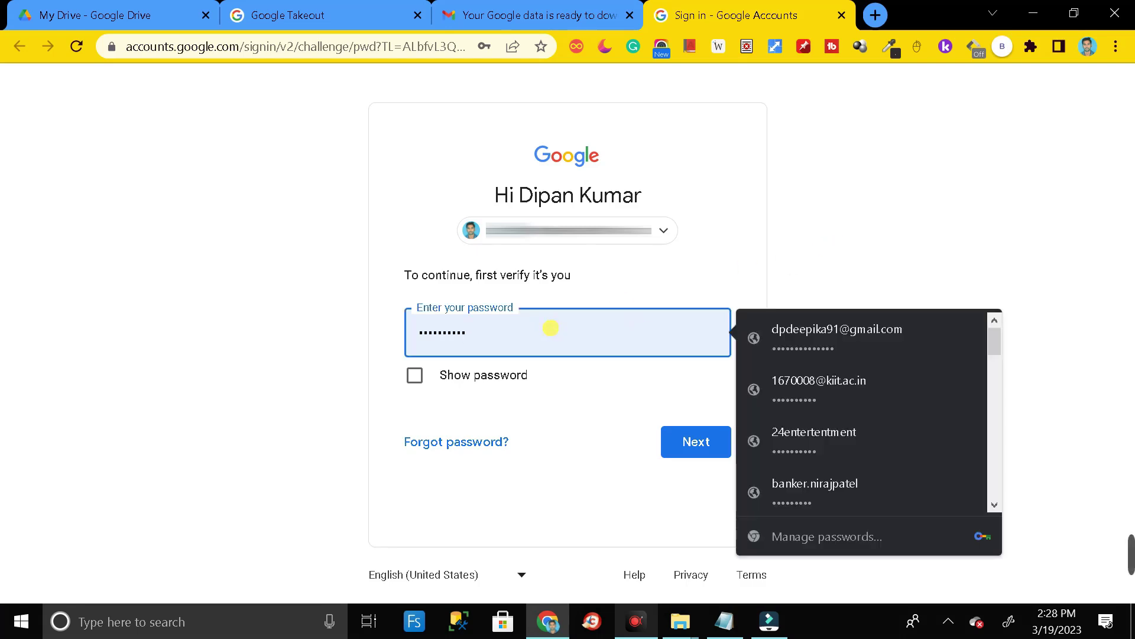
{"action": "type", "text": "**"}
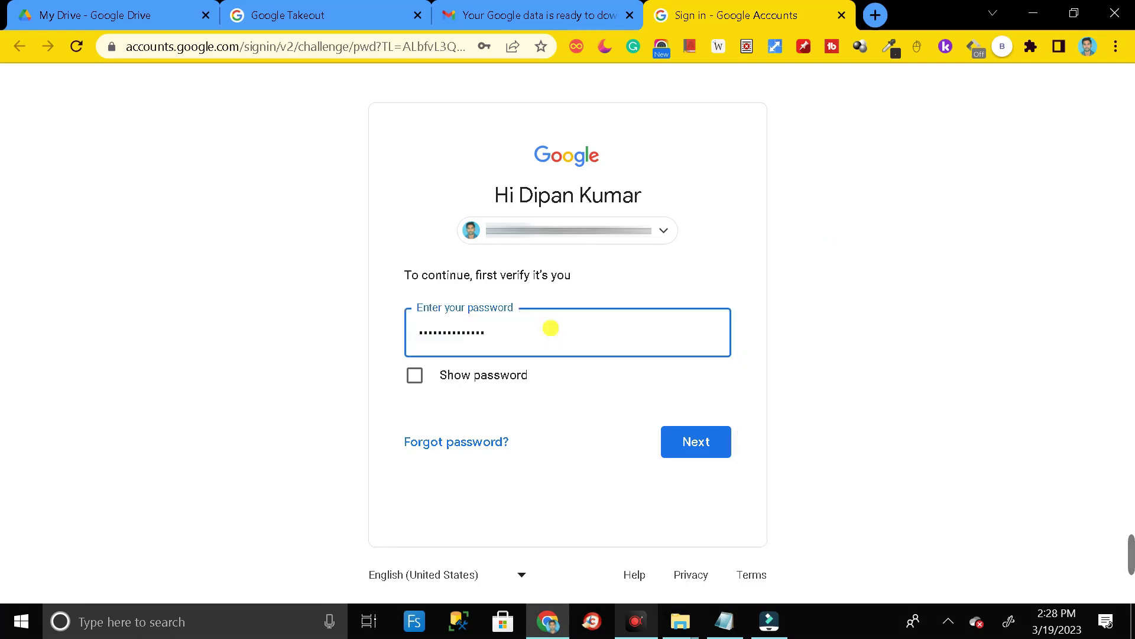
{"action": "left_click", "coordinate": [690, 439]}
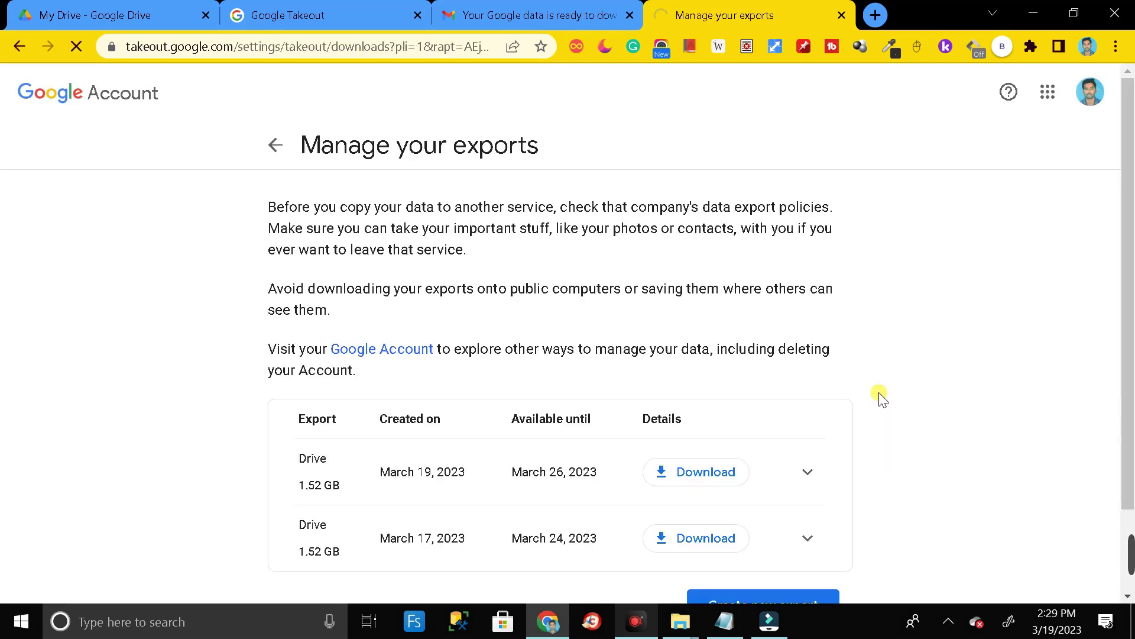
Step: Pause the March 19 Drive export's .zip download from Chrome's download bar
{"action": "scroll", "coordinate": [881, 397], "scroll_direction": "down", "scroll_amount": 2}
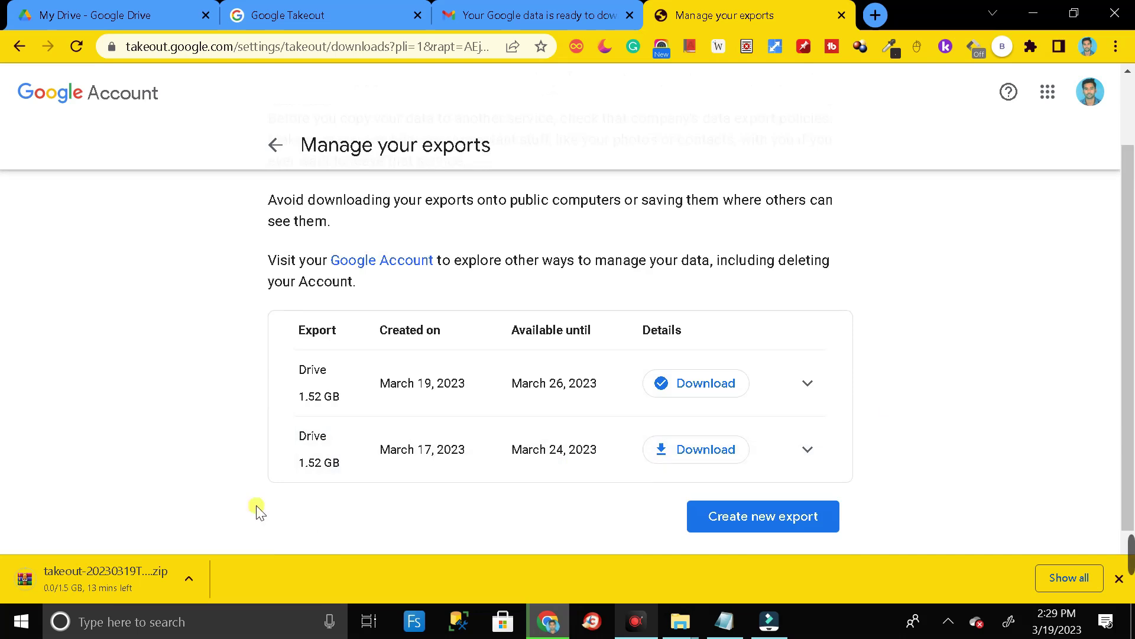
{"action": "left_click", "coordinate": [189, 579]}
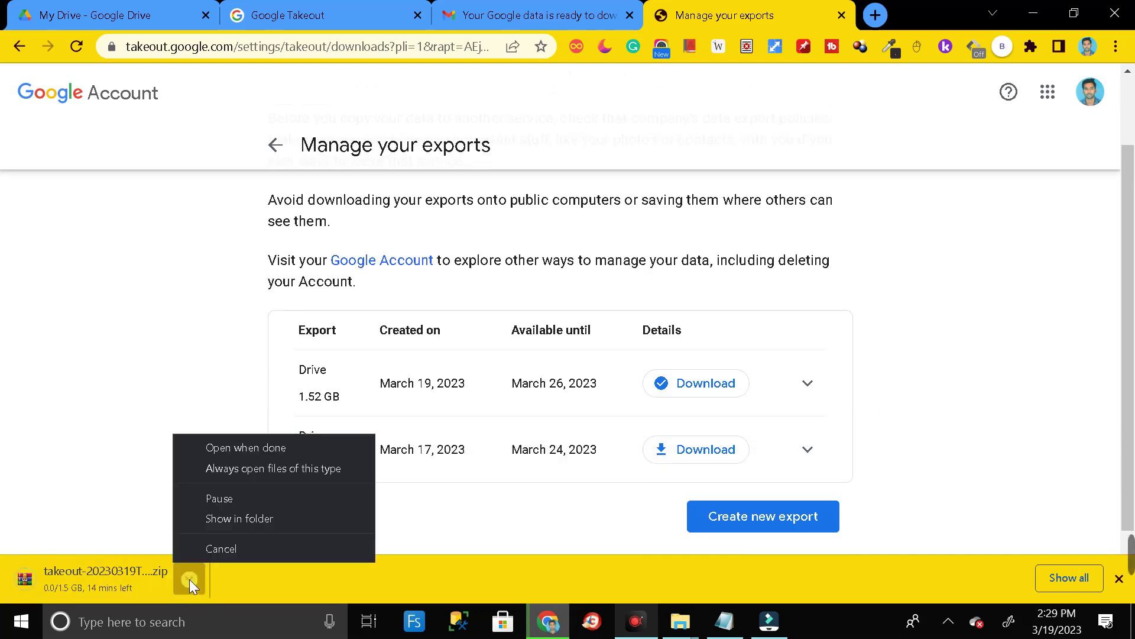
{"action": "left_click", "coordinate": [216, 513]}
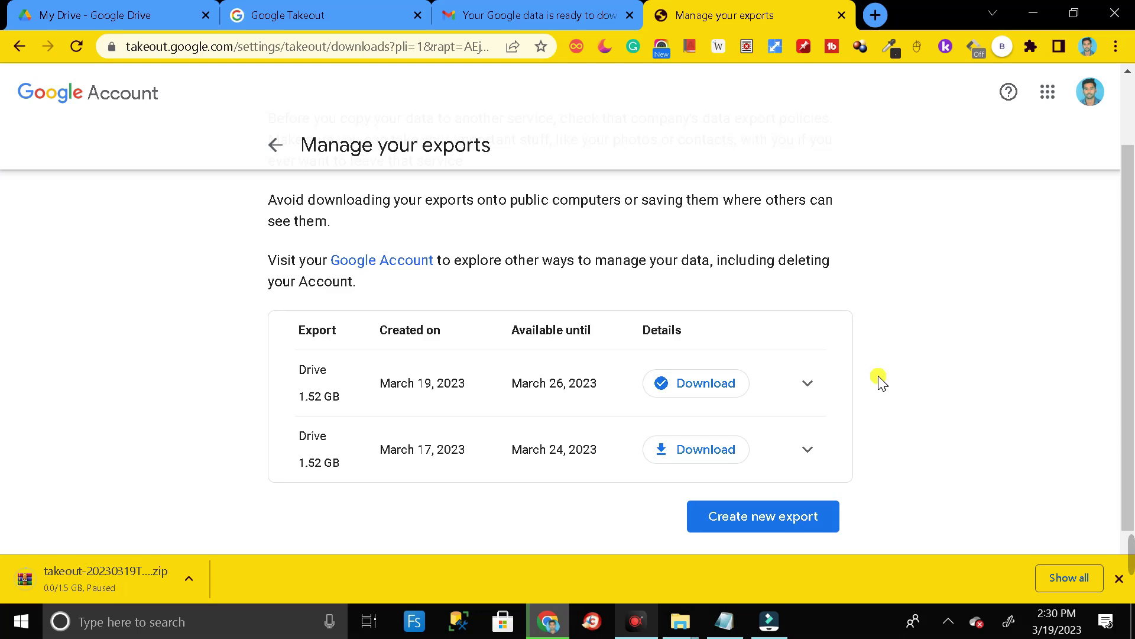
{"action": "scroll", "coordinate": [927, 382], "scroll_direction": "up", "scroll_amount": 1}
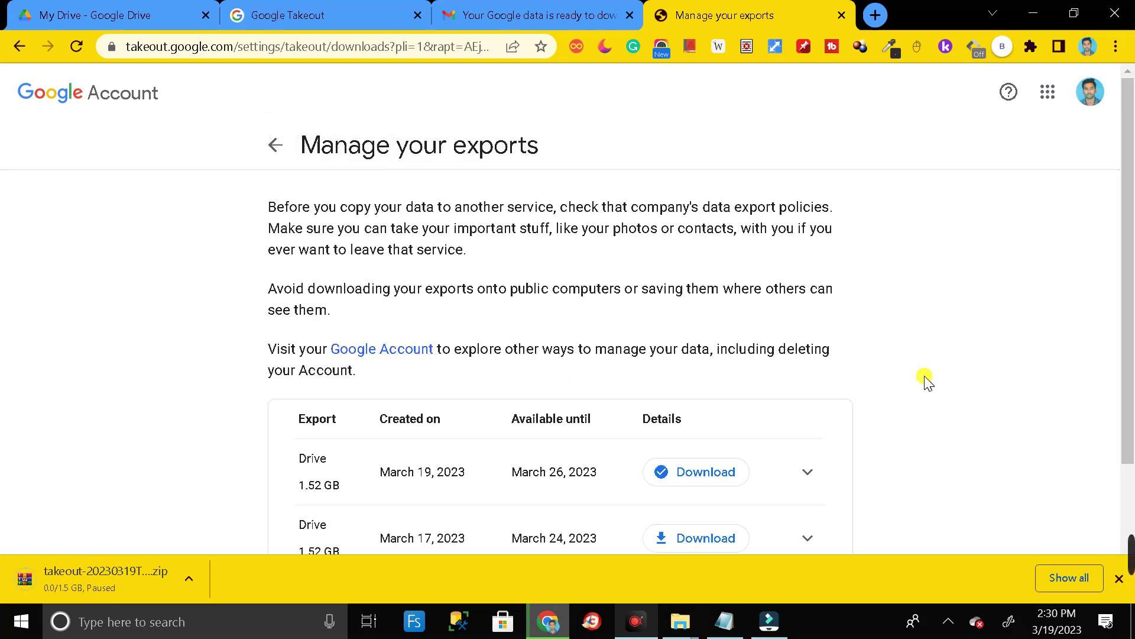